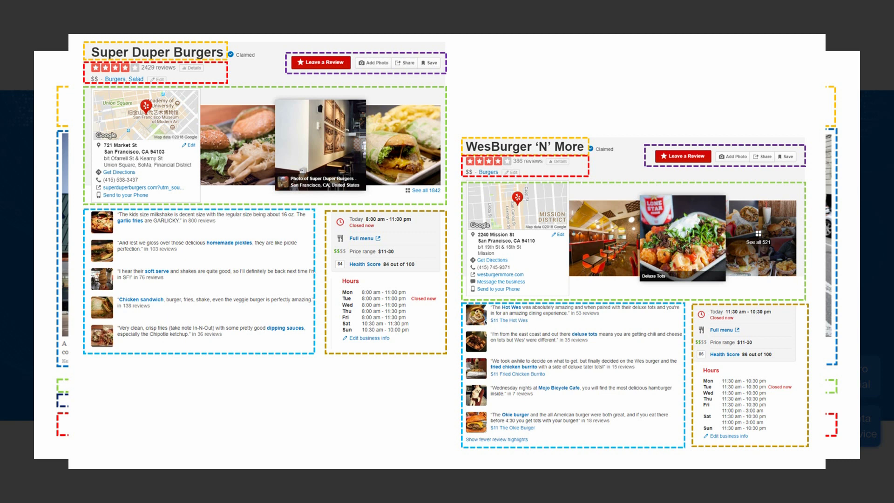
Step: Advance past the annotated Yelp screenshots to the slide listing Powerful and Fast
left_click(867, 501)
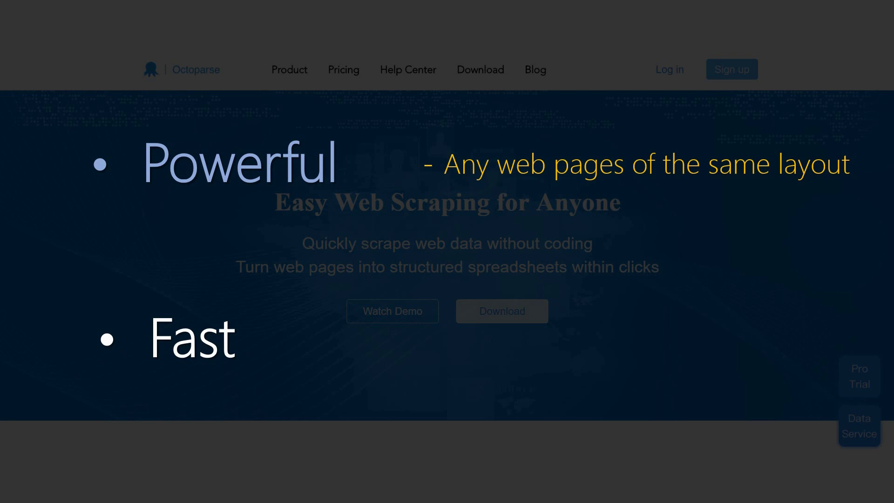
Step: Reveal the Fast, No need to paginate and Speedy Cloud Extraction points on the slide
key("Right")
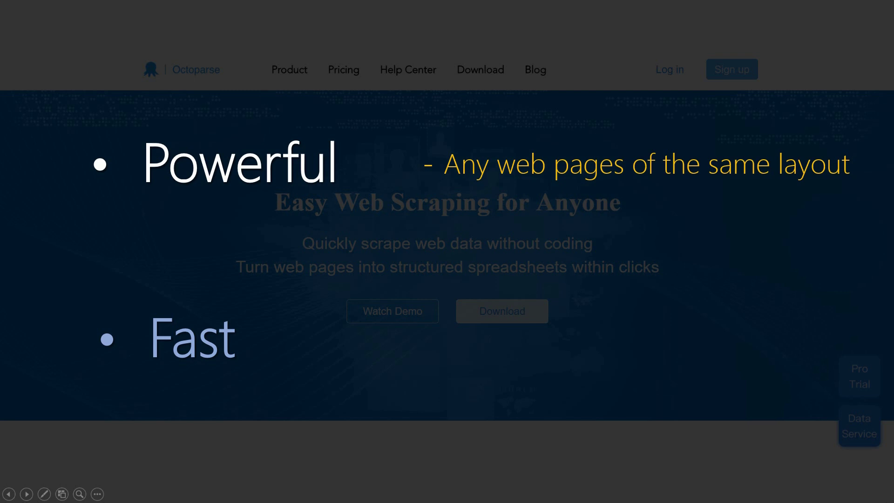
key("Right")
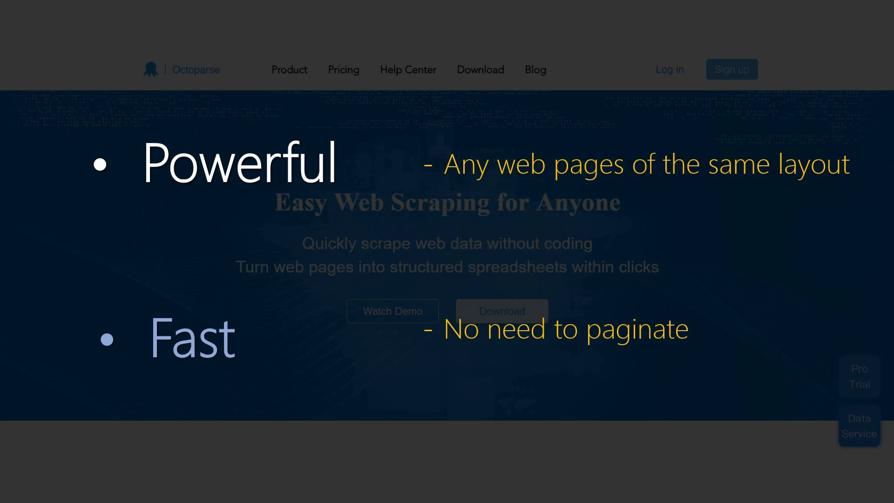
key("Right")
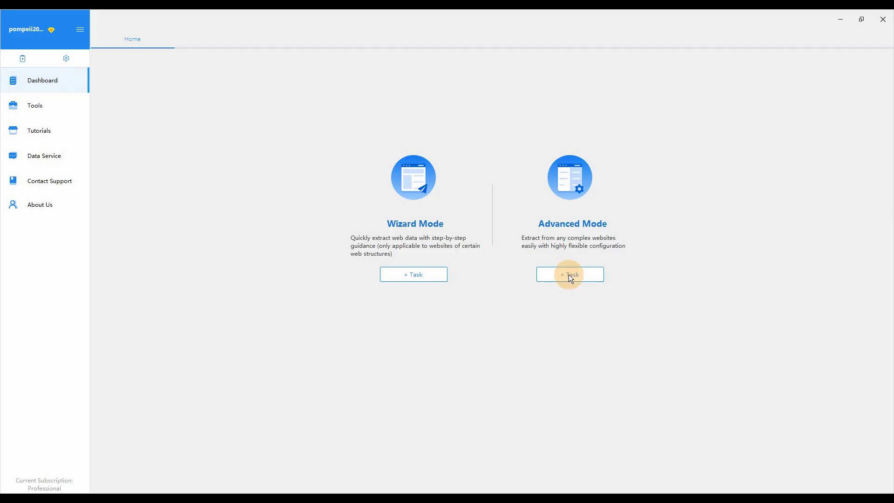
Step: Create a new advanced-mode task from the pasted Yelp burgers-in-San-Francisco search URL
left_click(570, 275)
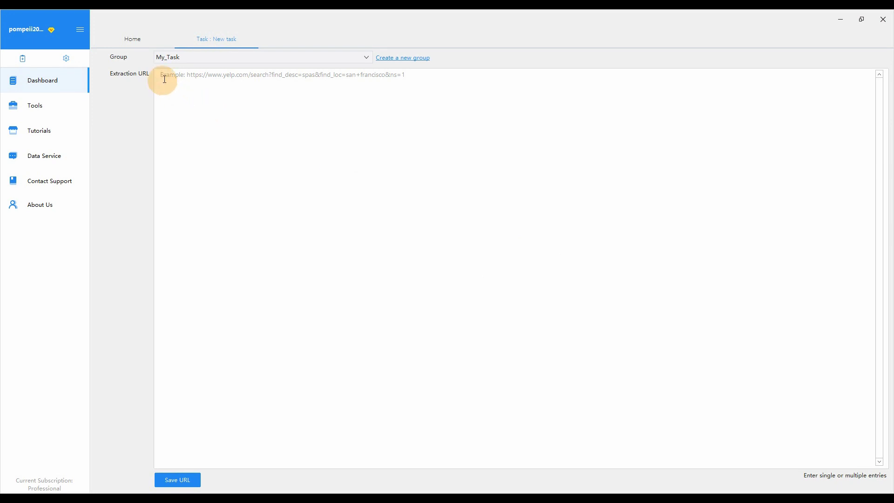
left_click(161, 75)
type("https://www.yelp.com/search?find_desc=burgers&find_loc=San+Francisco,+CA&start=0")
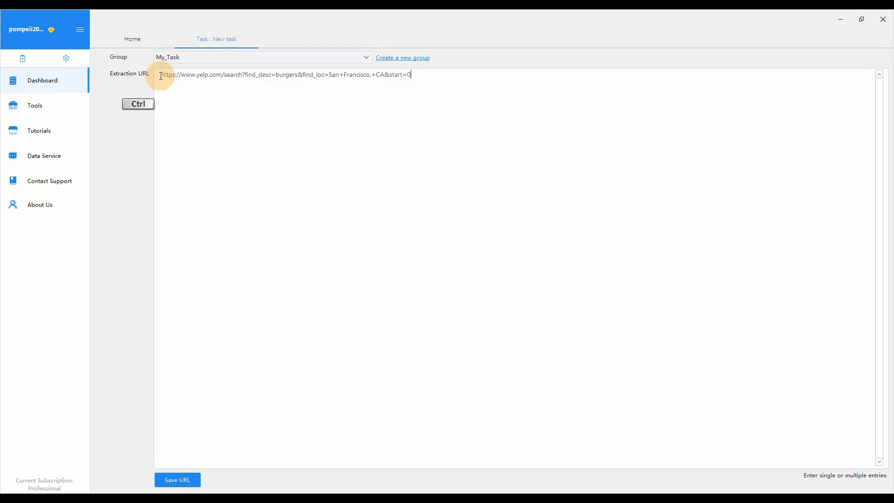
left_click(188, 483)
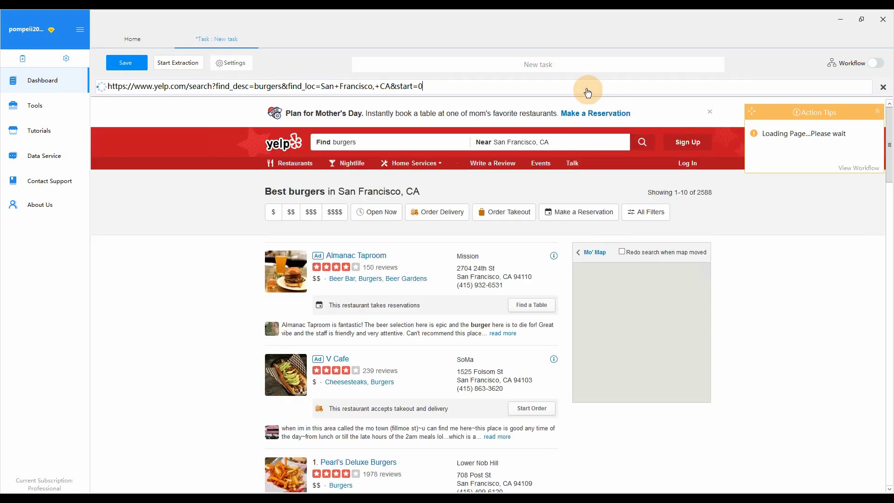
Step: Show the workflow panel and enlarge the embedded browser pane
left_click(875, 63)
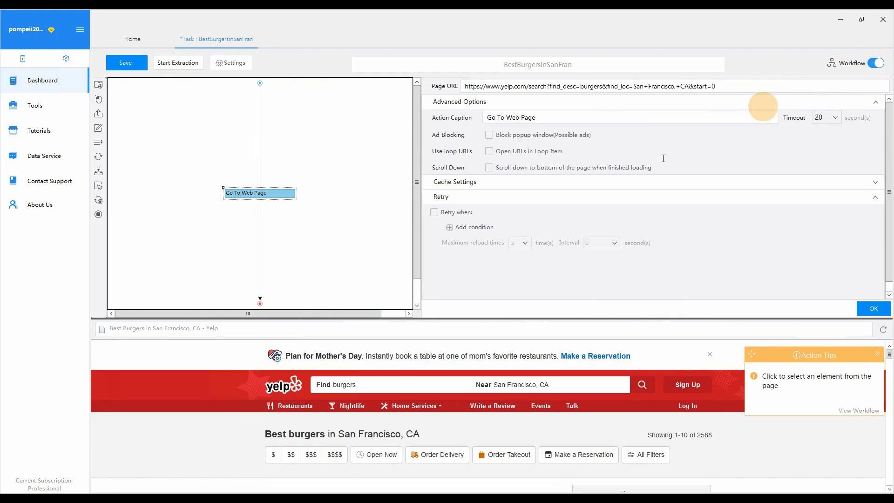
left_click_drag(470, 319, 479, 221)
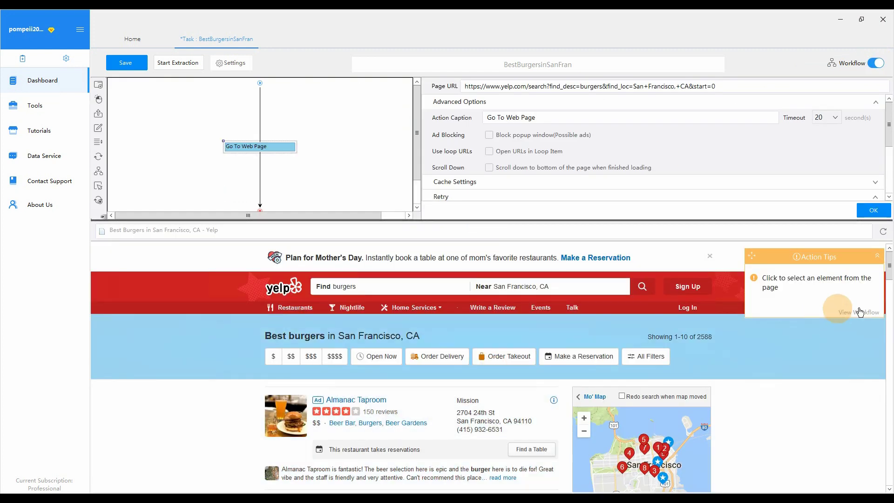
left_click_drag(889, 270, 883, 413)
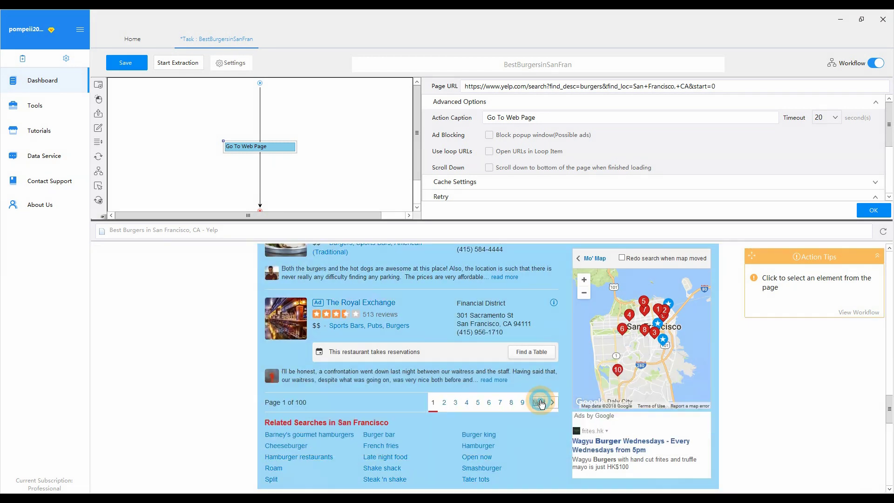
Step: Make the Next link a Loop click next page step, loading via AJAX with a 3-second timeout
left_click(540, 403)
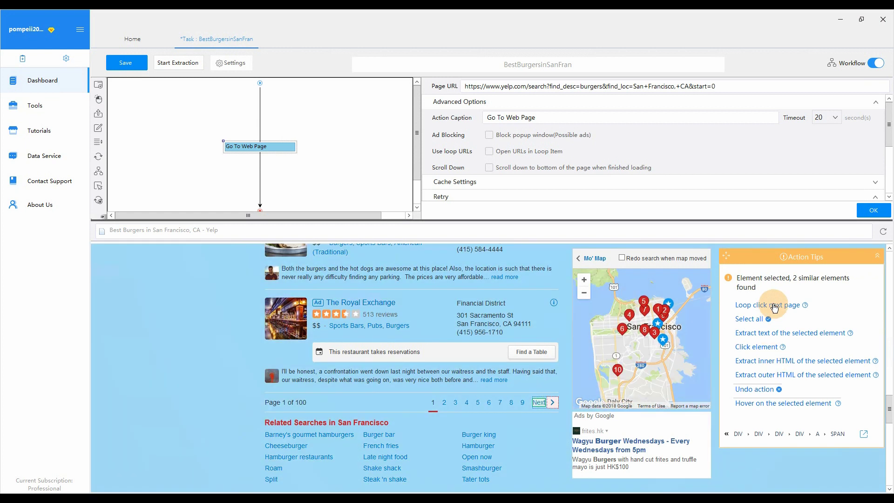
left_click(774, 306)
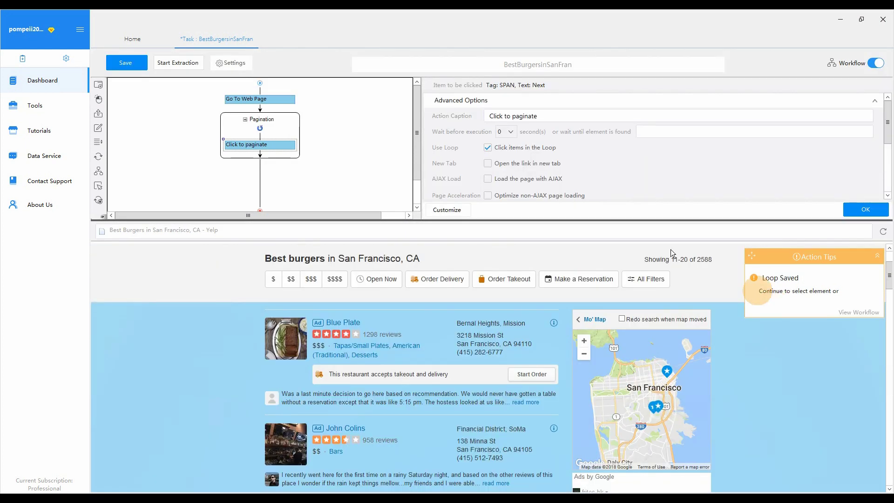
left_click(493, 182)
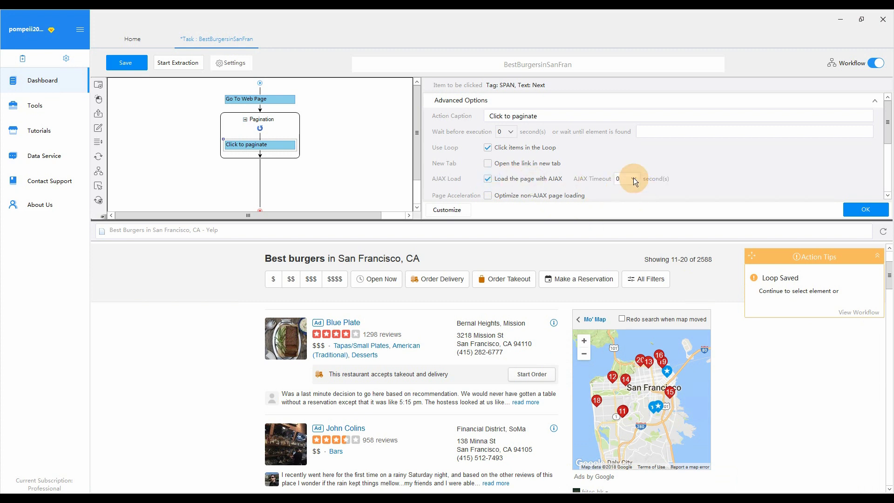
left_click(633, 178)
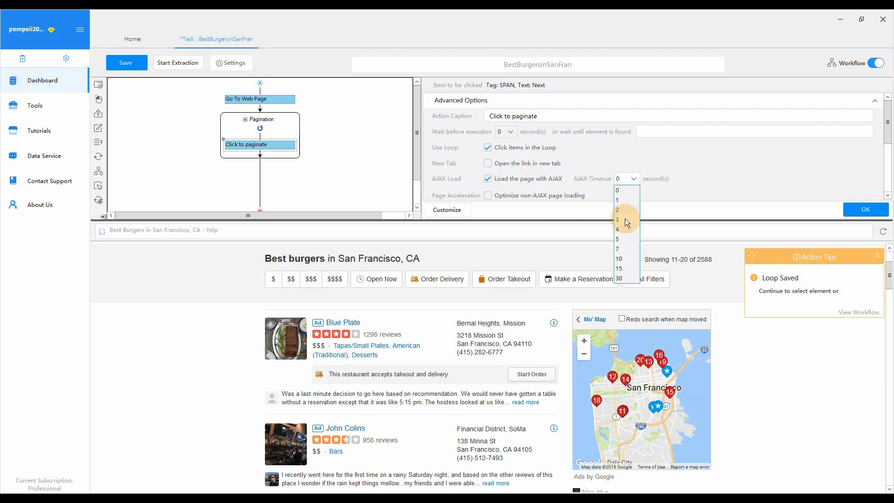
left_click(626, 219)
left_click(865, 210)
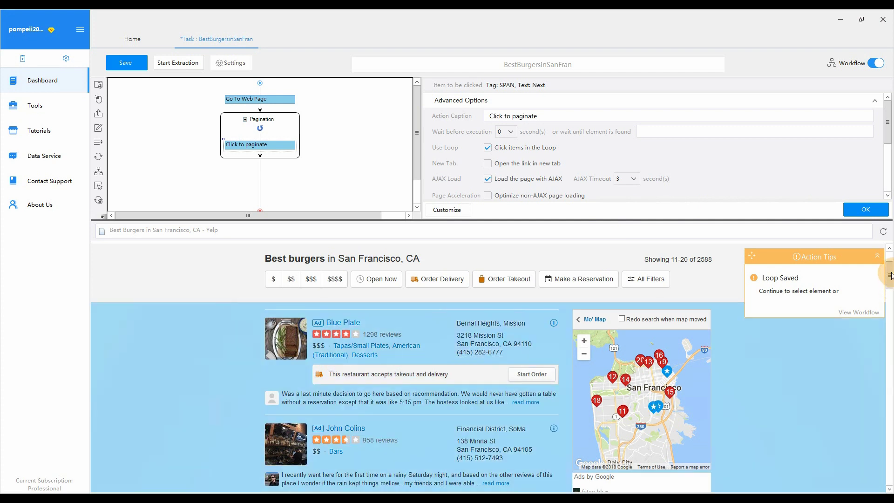
left_click_drag(889, 277, 889, 299)
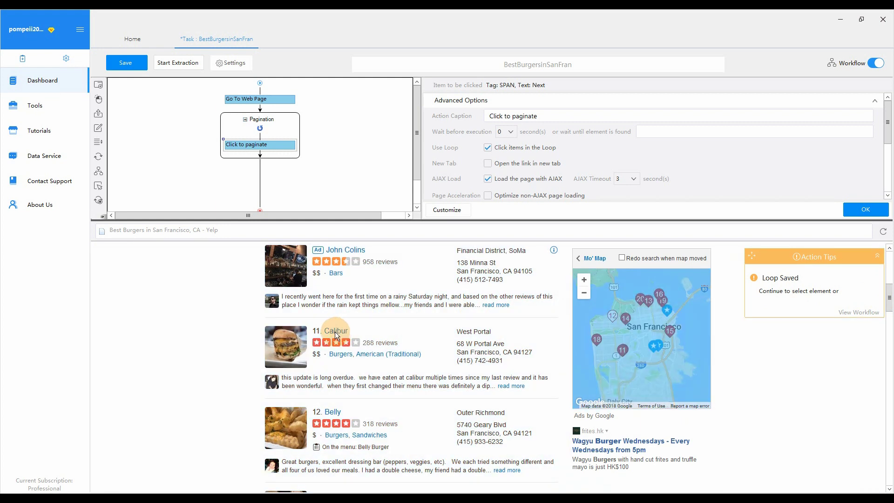
Step: Loop over all restaurant name links on each page and extract their link into a field named URL
left_click(336, 332)
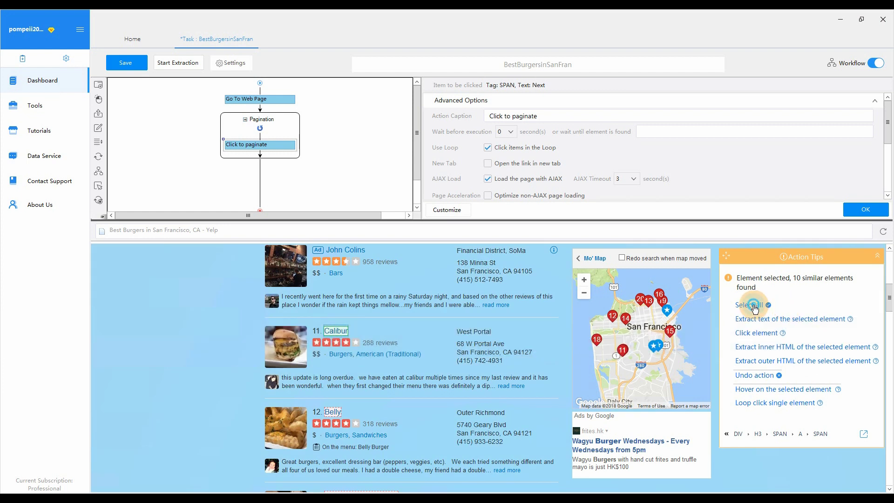
left_click(754, 307)
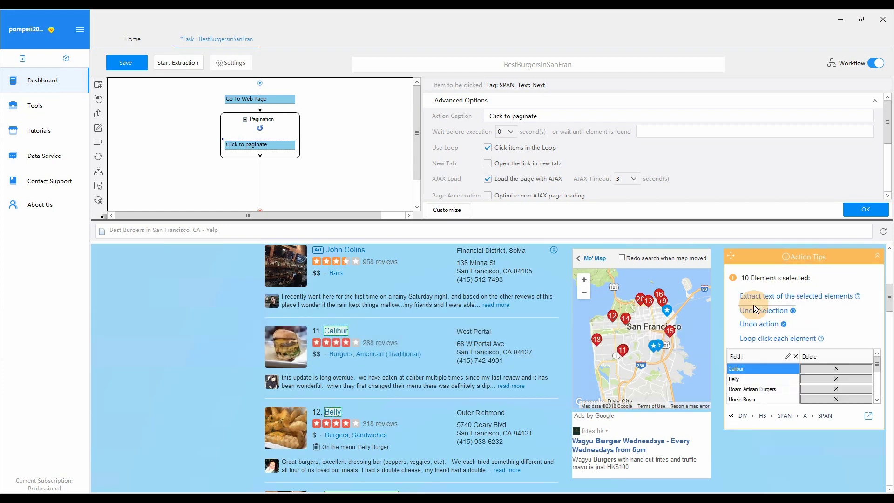
left_click(806, 415)
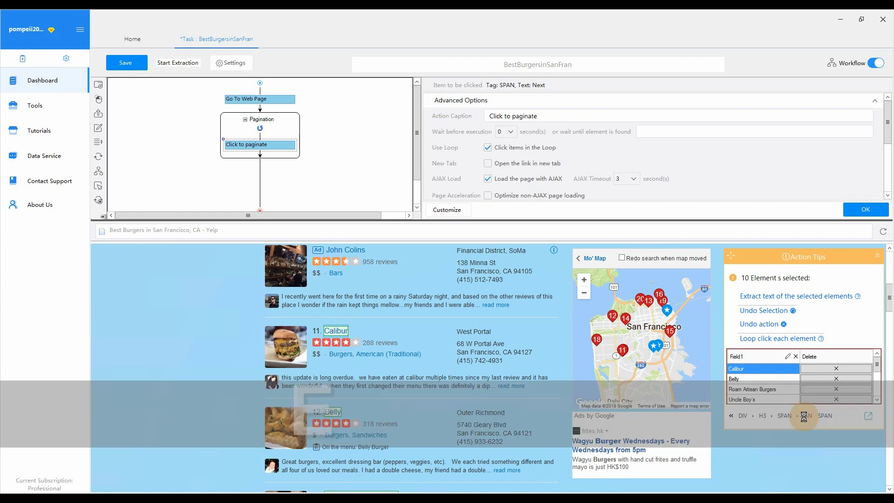
left_click(786, 326)
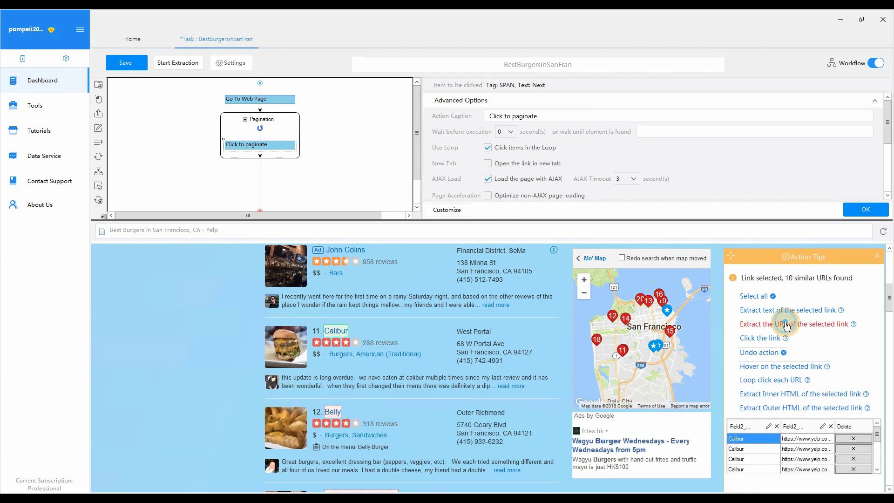
left_click(786, 326)
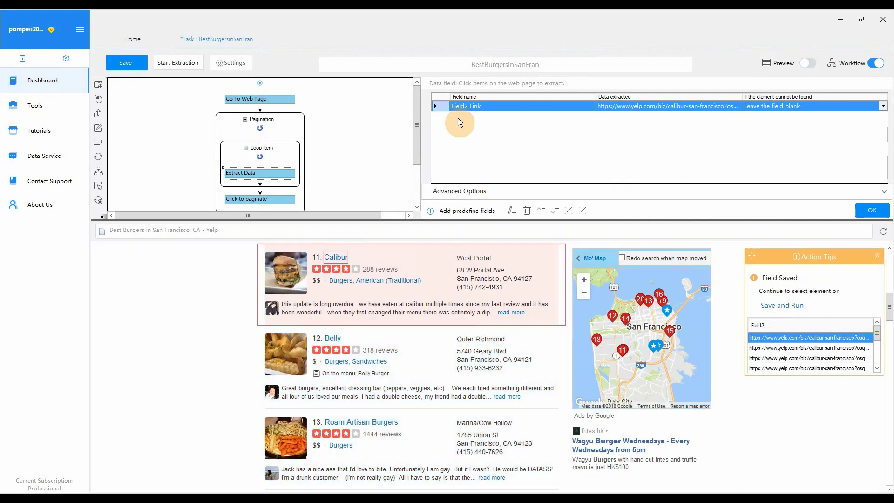
left_click(476, 104)
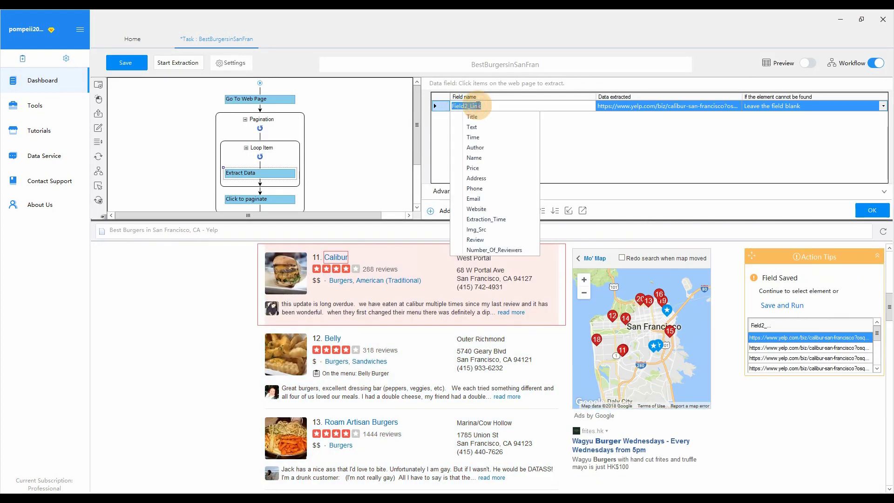
type("URL")
left_click(695, 147)
left_click(876, 210)
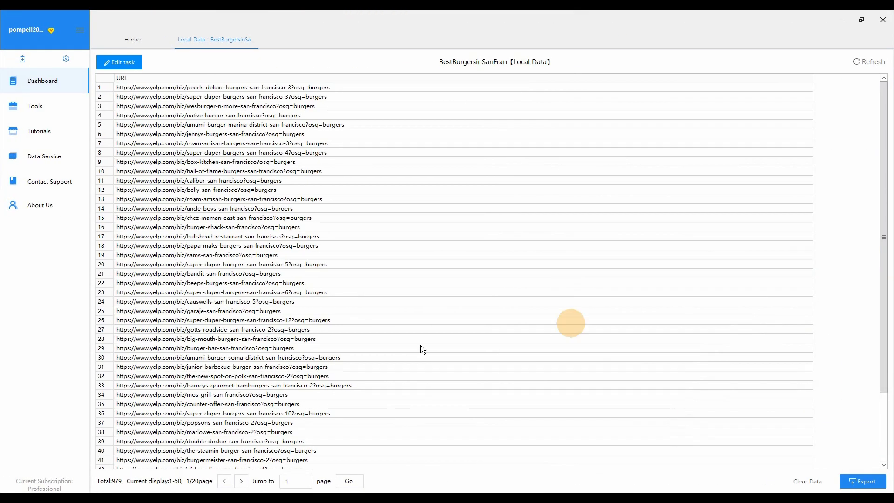
Step: Browse pages 2 and 3 of the collected URLs, then export them as an Excel 2007 (xlsx) file
left_click(240, 480)
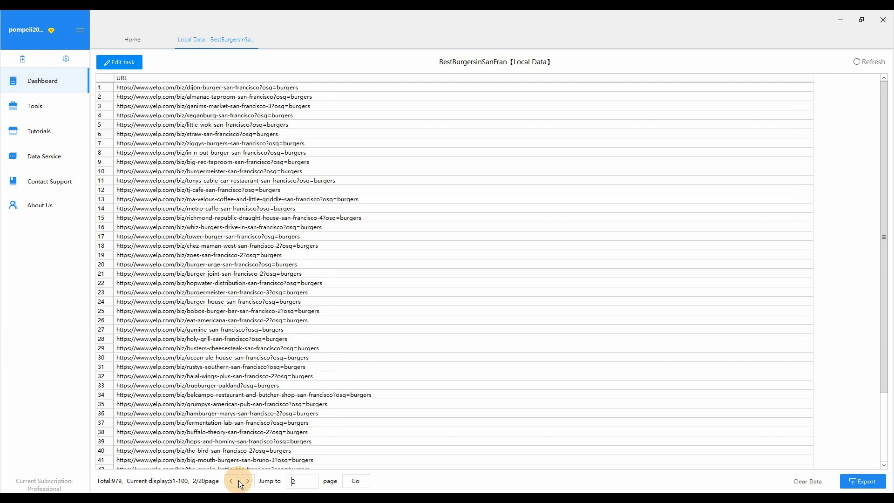
left_click(247, 482)
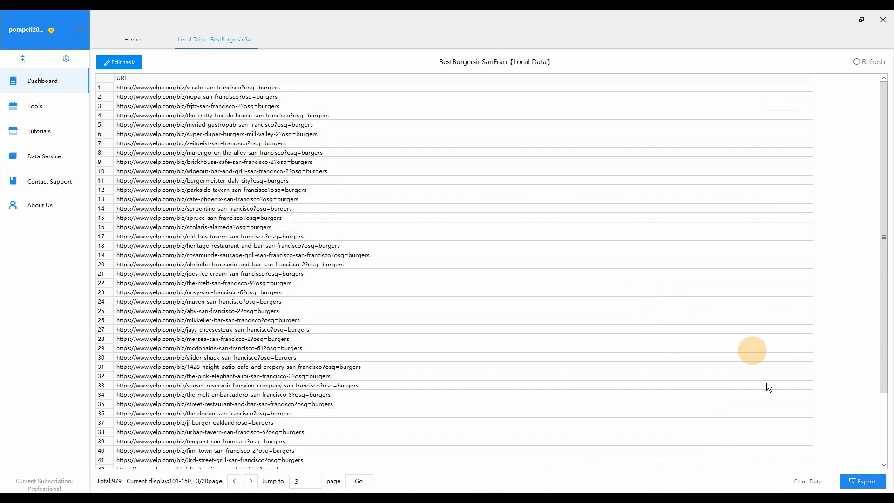
left_click(864, 482)
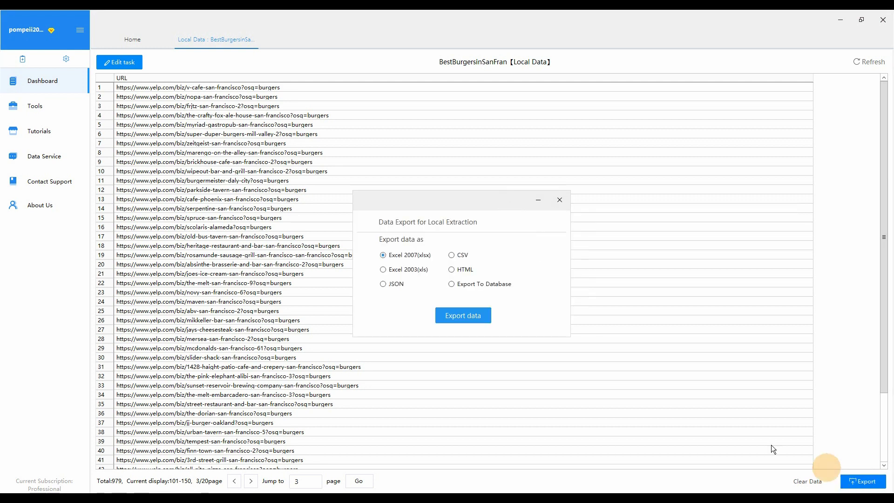
left_click(462, 315)
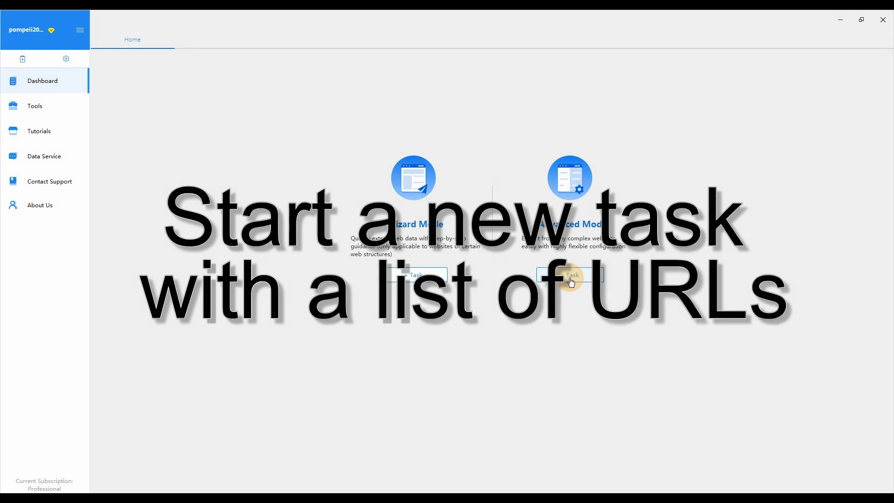
Step: Start an advanced-mode task with the pasted list of Yelp burger URLs and save it
left_click(571, 276)
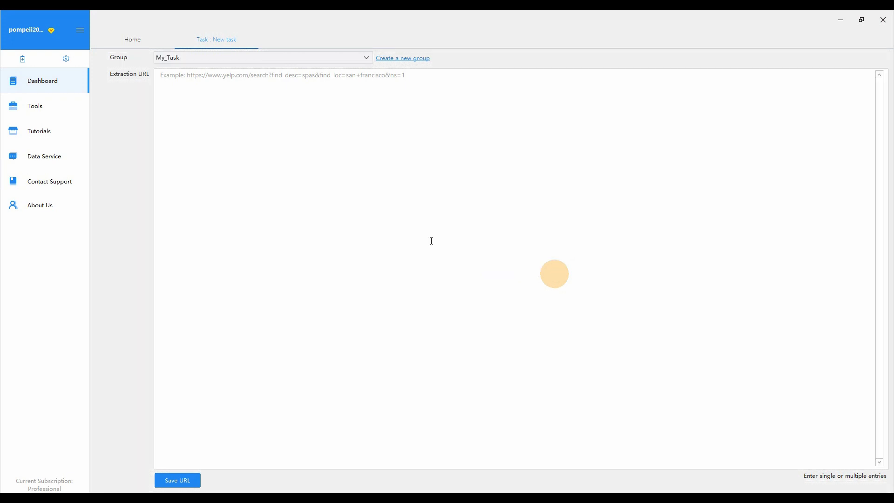
left_click(160, 76)
key("ctrl+v")
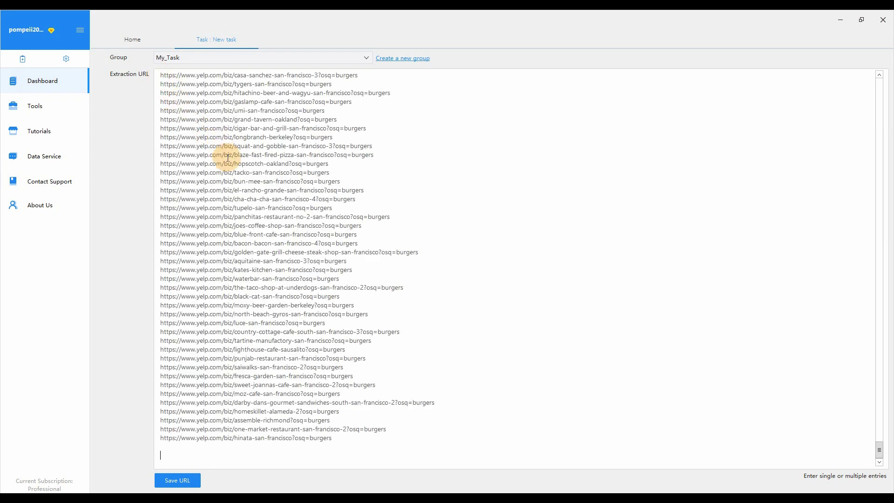
scroll(223, 153, "up", 1)
scroll(731, 340, "up", 12)
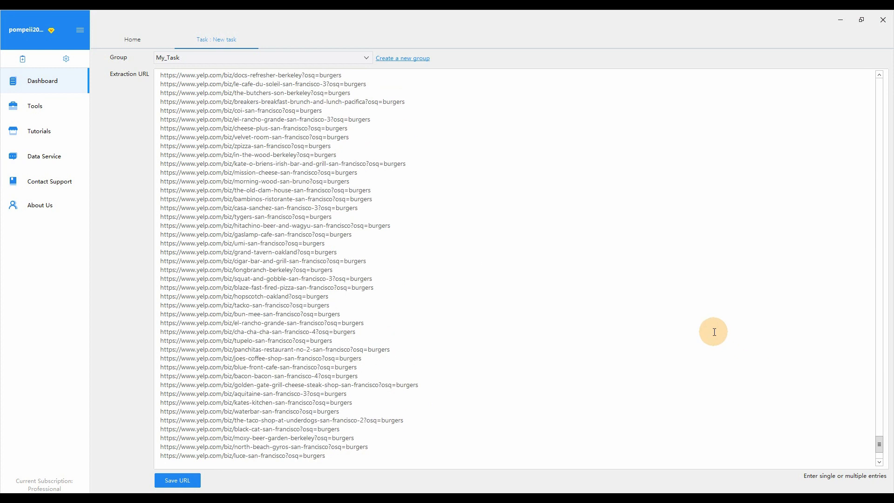
scroll(714, 332, "up", 15)
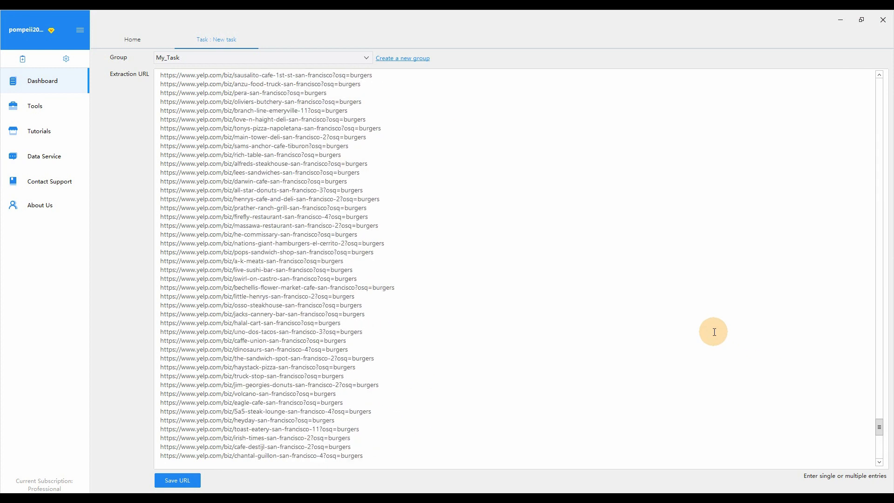
scroll(714, 331, "up", 15)
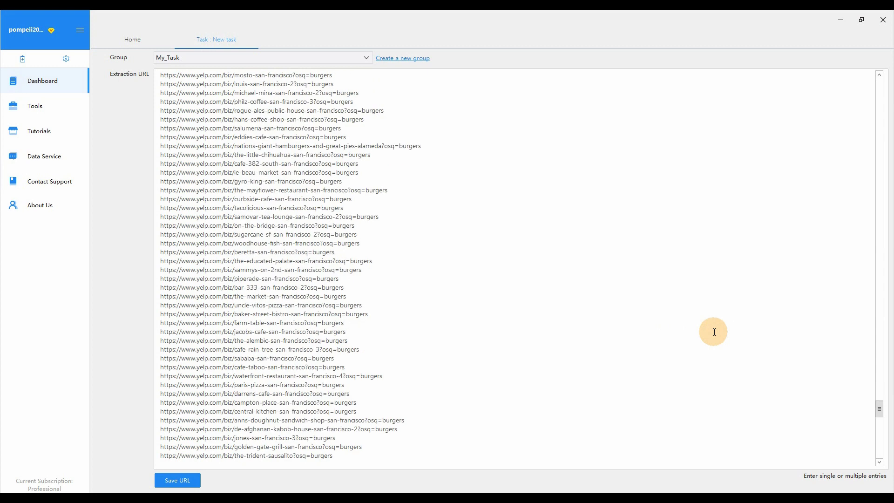
scroll(714, 331, "up", 15)
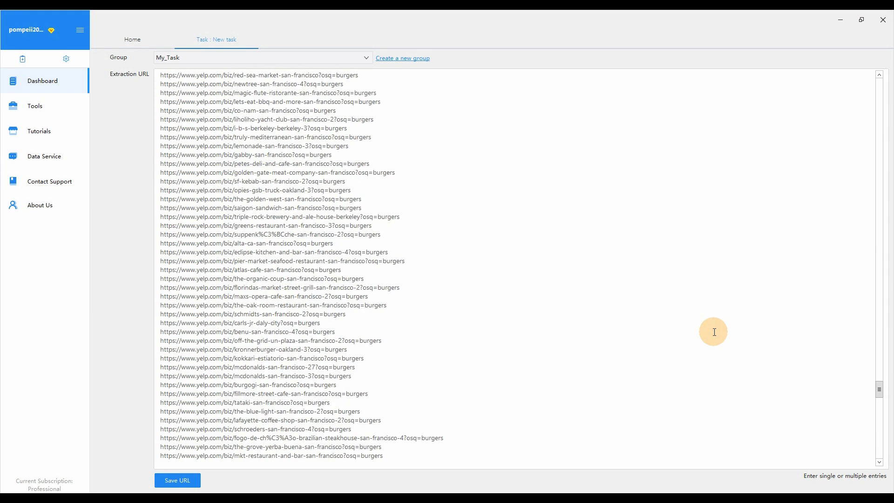
left_click(176, 479)
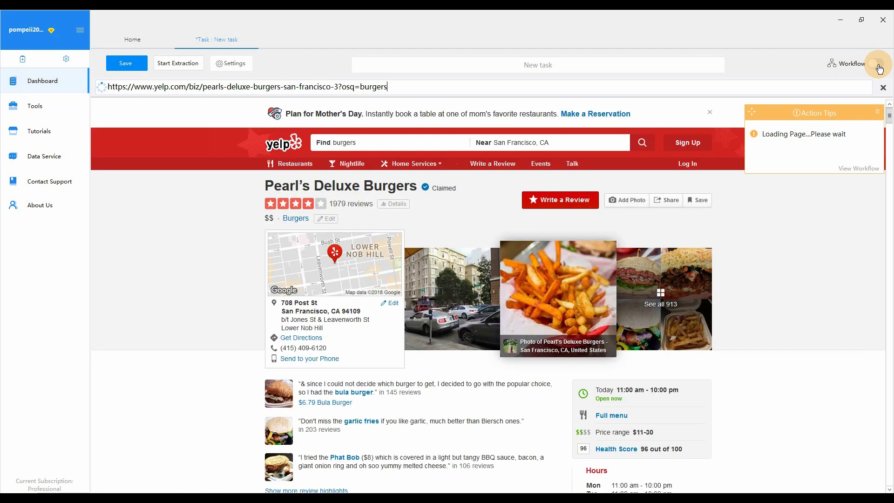
Step: Show the workflow and review the Loop Item's List of URLs holding 999 Yelp URLs
left_click(880, 69)
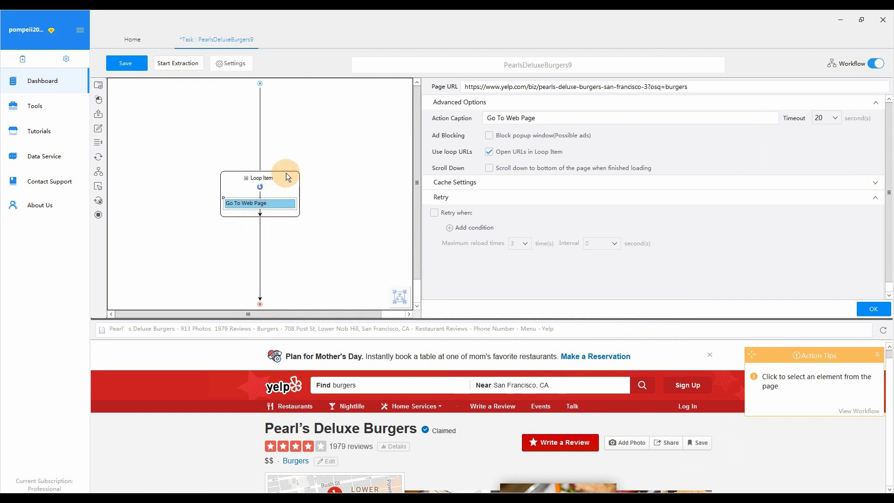
left_click(298, 198)
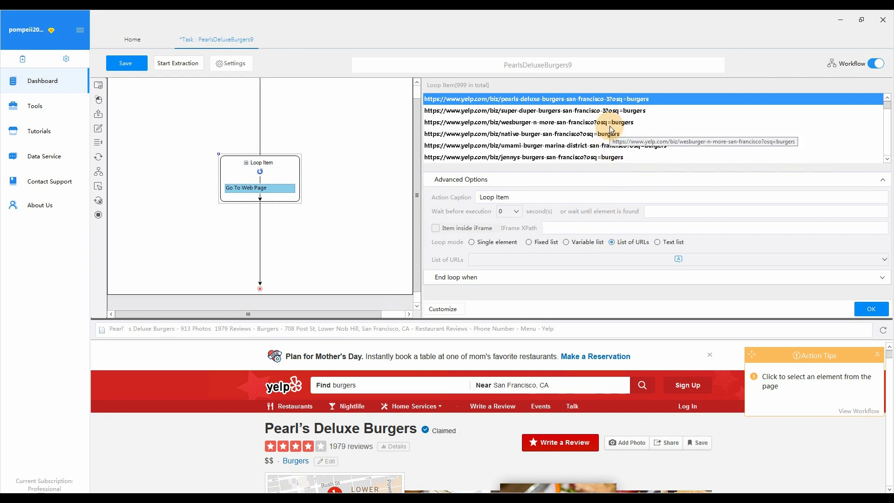
left_click(887, 111)
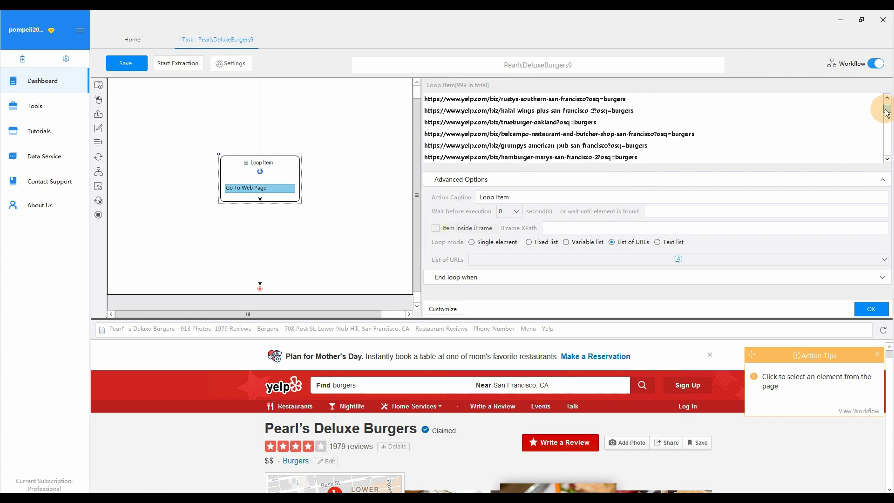
left_click_drag(887, 112, 878, 159)
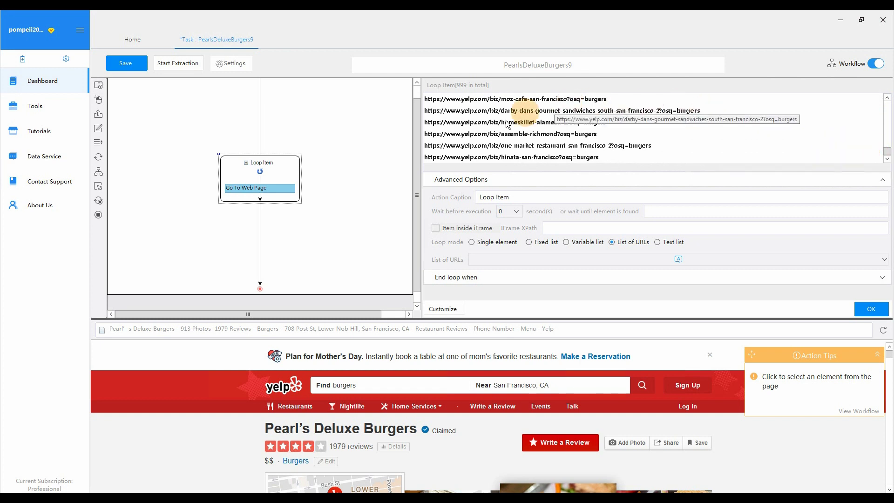
Step: Set the Loop Item's Wait before execution to 2 seconds and confirm
left_click(273, 172)
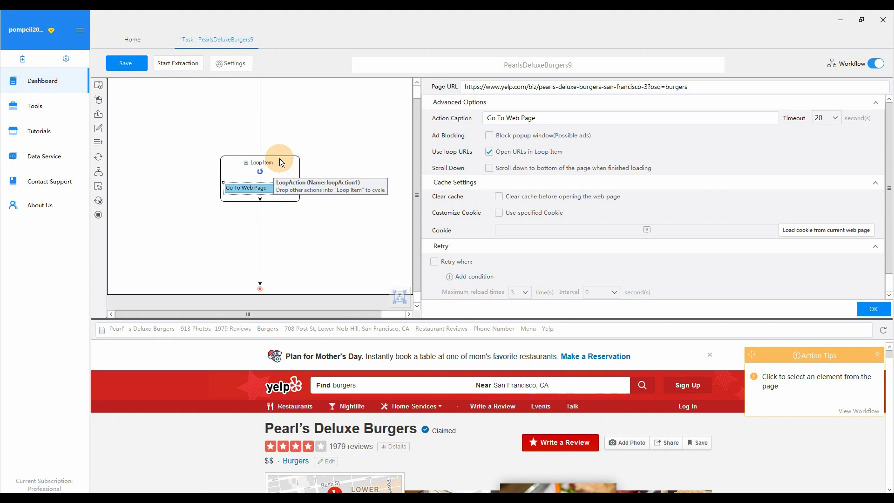
left_click(279, 158)
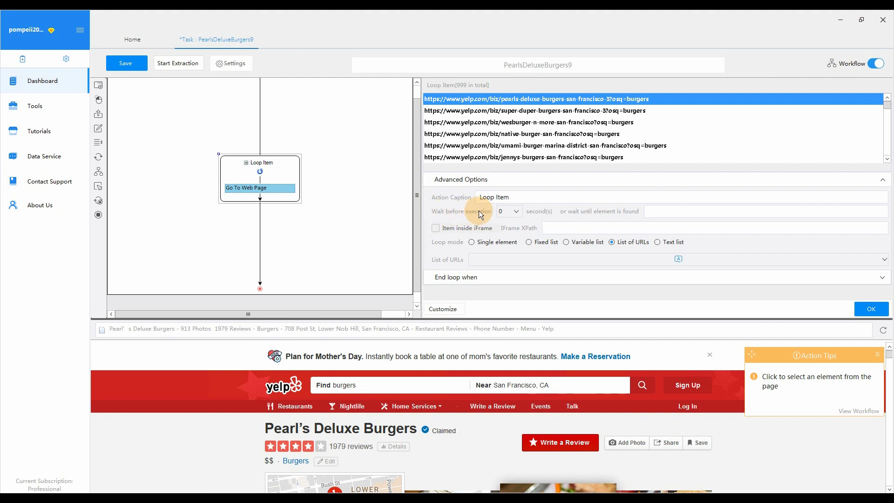
left_click(518, 211)
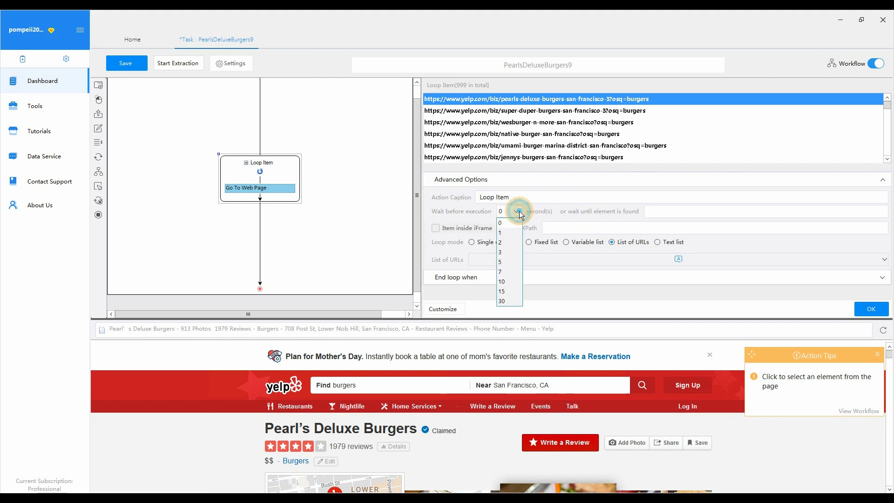
left_click(512, 243)
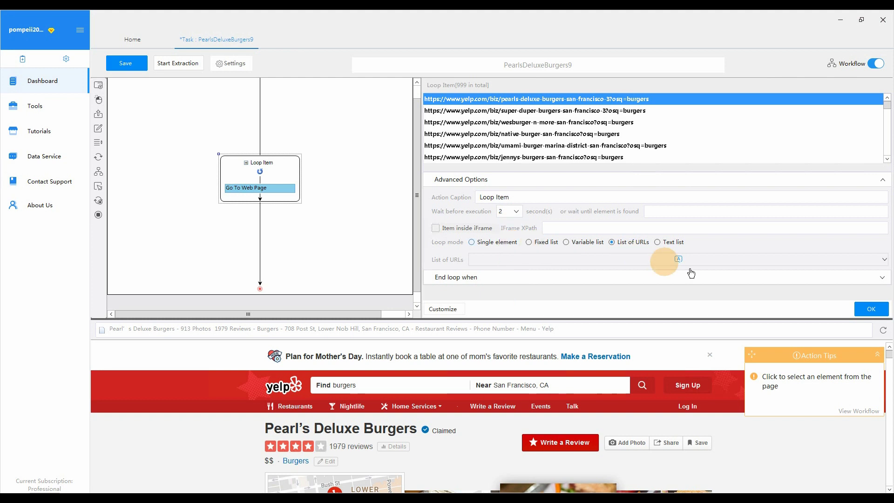
left_click(871, 310)
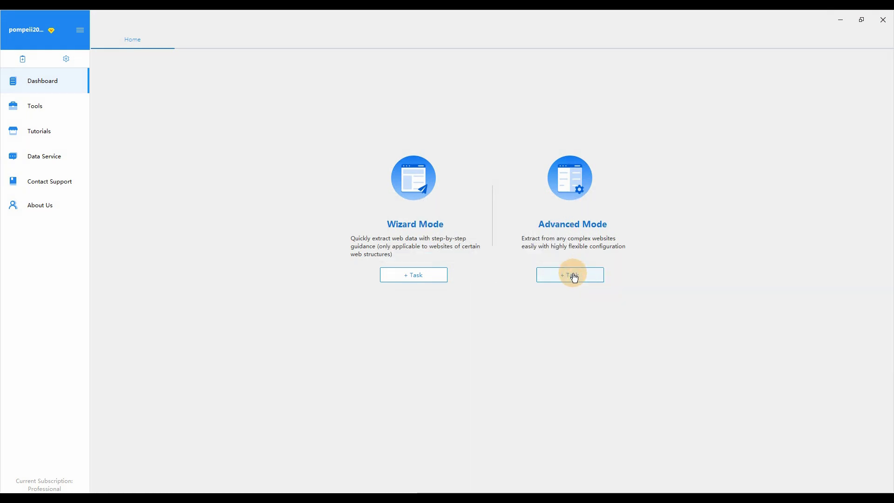
Step: Create another advanced-mode task using only the Pearl's Deluxe Burgers Yelp URL
left_click(574, 277)
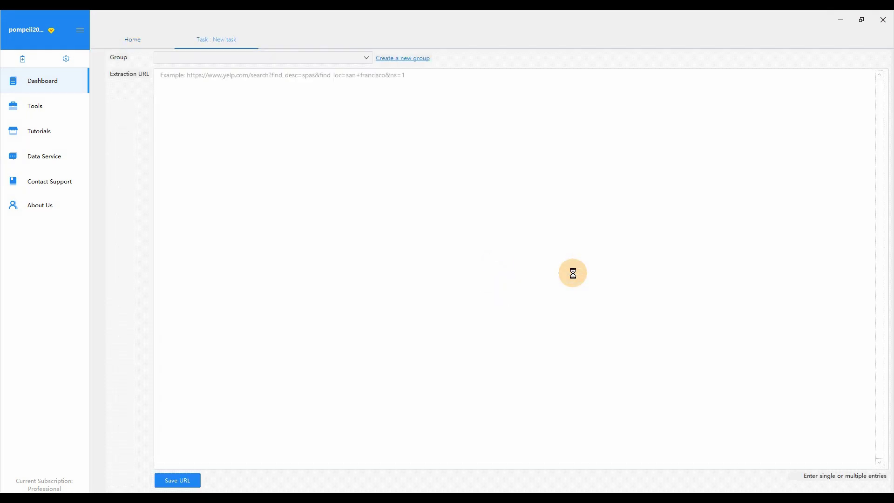
left_click(161, 75)
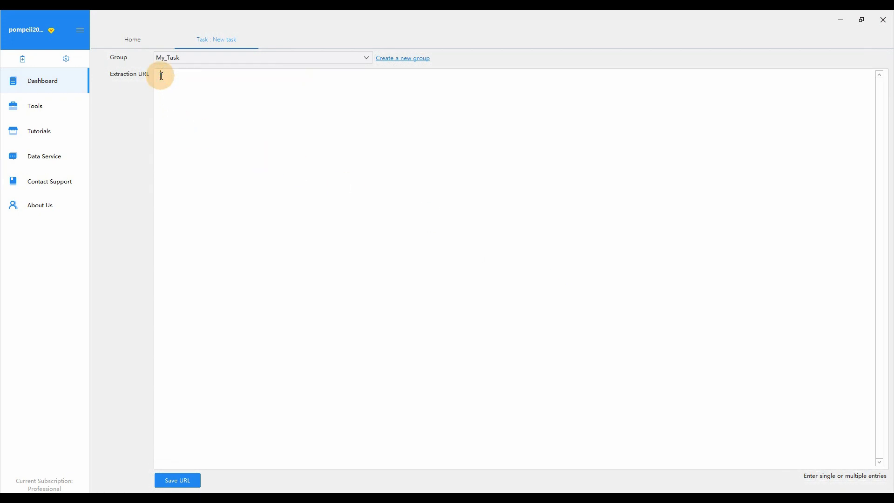
type("https://www.yelp.com/biz/pearls-deluxe-burgers-san-francisco-3?osq=burgers")
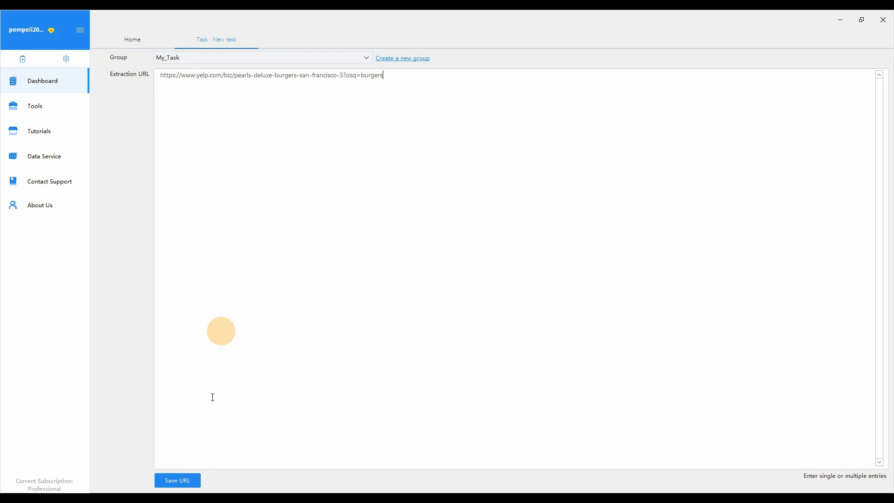
left_click(175, 479)
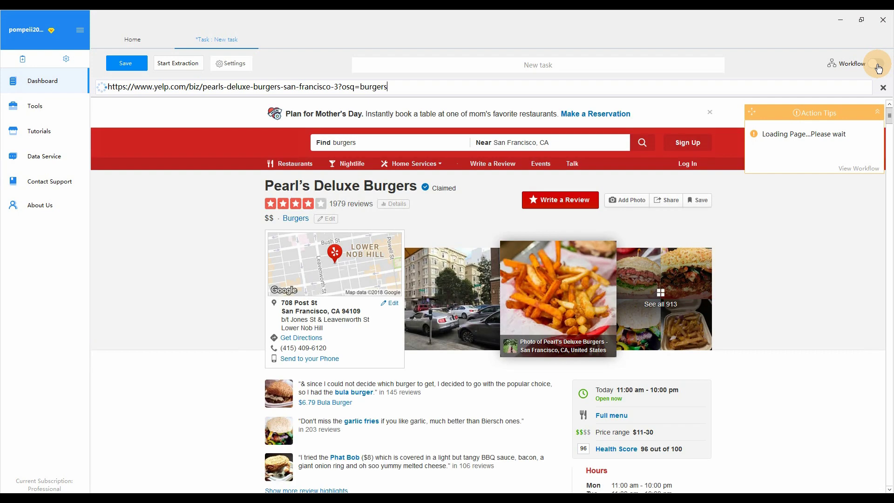
Step: Add a List of URLs loop after Go To Web Page holding the seven pasted Yelp burger URLs
left_click(875, 64)
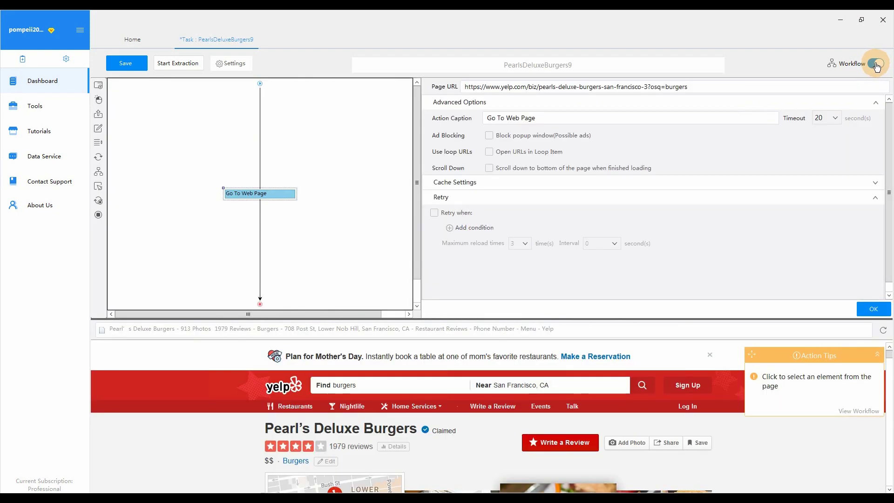
left_click_drag(97, 159, 256, 240)
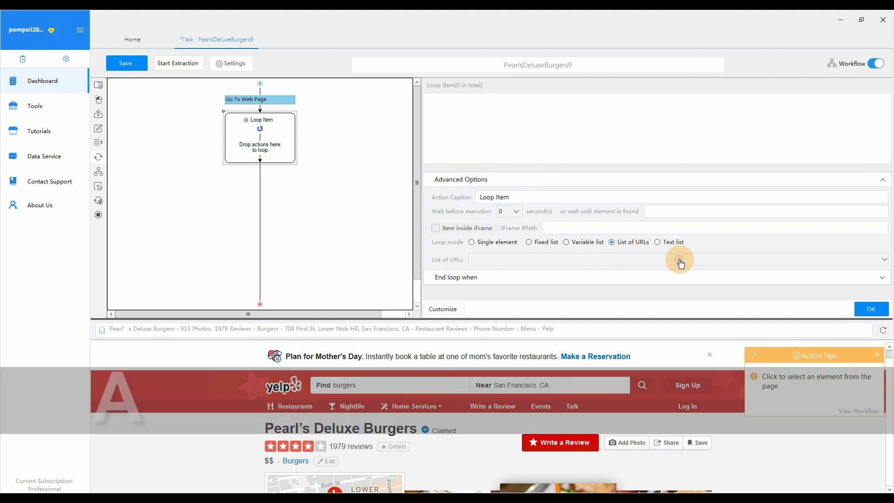
left_click(678, 262)
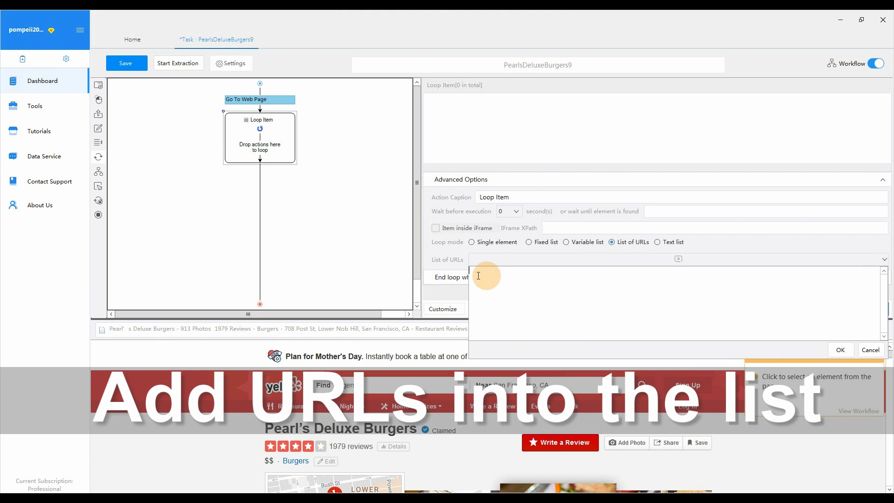
type("https://www.yelp.com/biz/sweet-joannas-cafe-san-francisco-2?osq=burgers https://www.yelp.com/biz/moz-cafe-san-francisco?osq=burgers https://www.yelp.com/biz/darby-dans-gourmet-sandwiches-south-san-francisco-2?osq=burgers https://www.yelp.com/biz/homeskillet-alameda-2?osq=burgers https://www.yelp.com/biz/assemble-richmond?osq=burgers https://www.yelp.com/biz/one-market-restaurant-san-francisco-2?osq=burgers https://www.yelp.com/biz/hinata-san-francisco?osq=burgers")
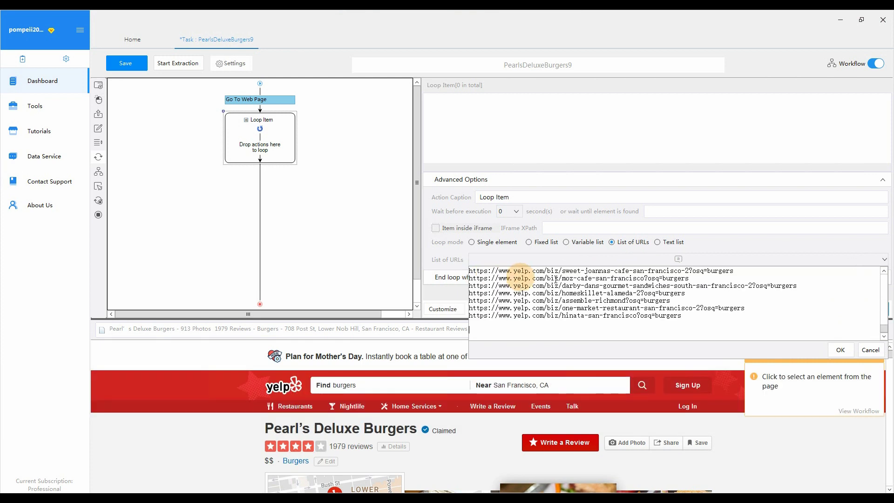
left_click(842, 352)
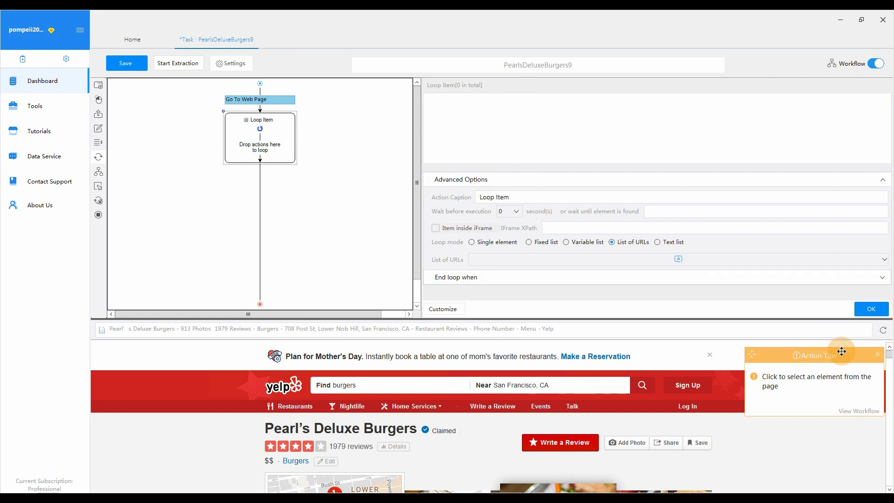
left_click(870, 310)
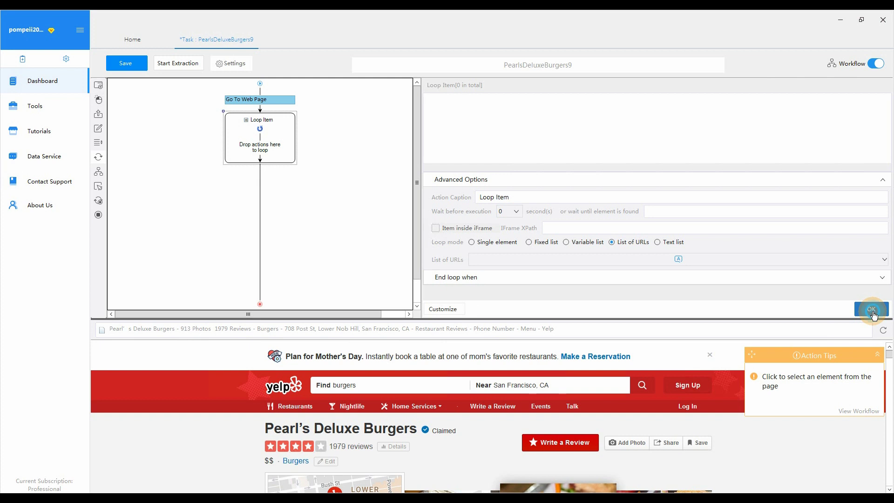
Step: Delete the original top Go To Web Page step so the loop opens each URL
left_click(857, 311)
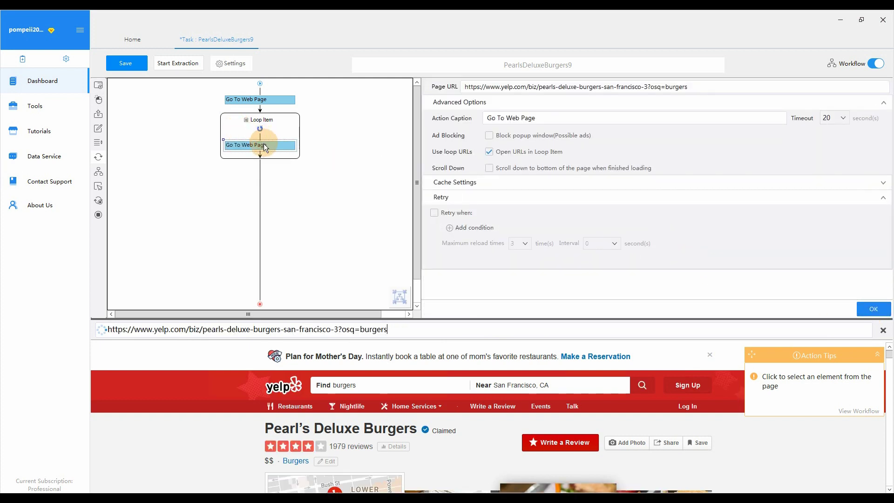
left_click(263, 117)
left_click(261, 100)
right_click(261, 99)
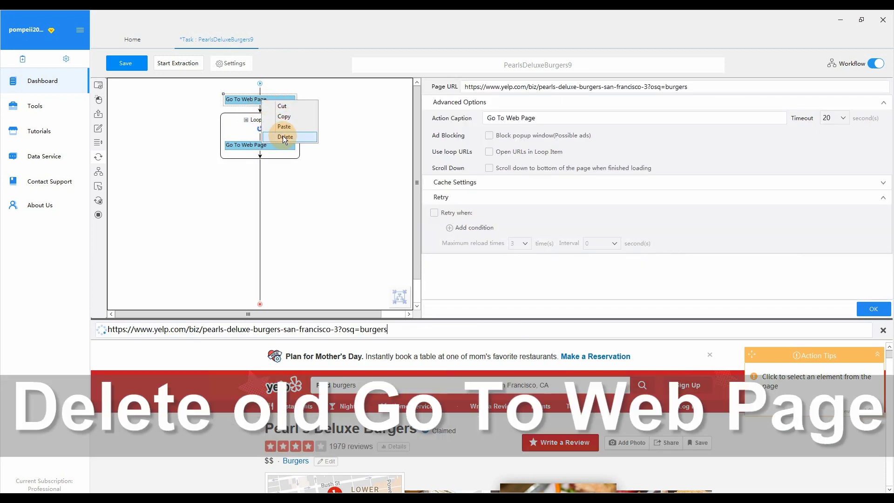
left_click(284, 137)
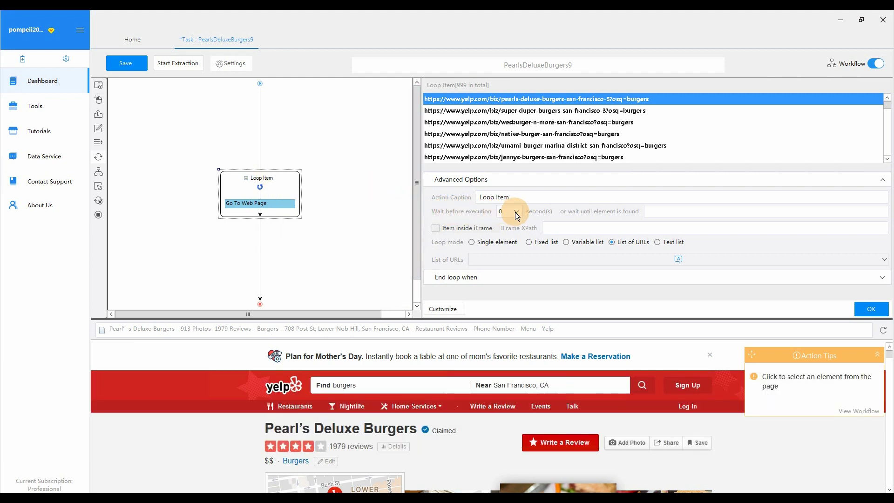
Step: Set the Loop Item to wait 2 seconds before each execution
left_click(516, 211)
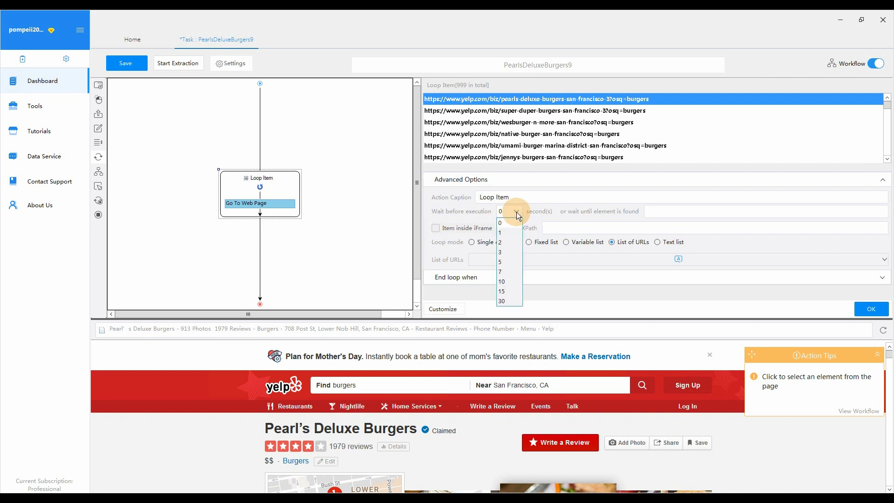
left_click(509, 244)
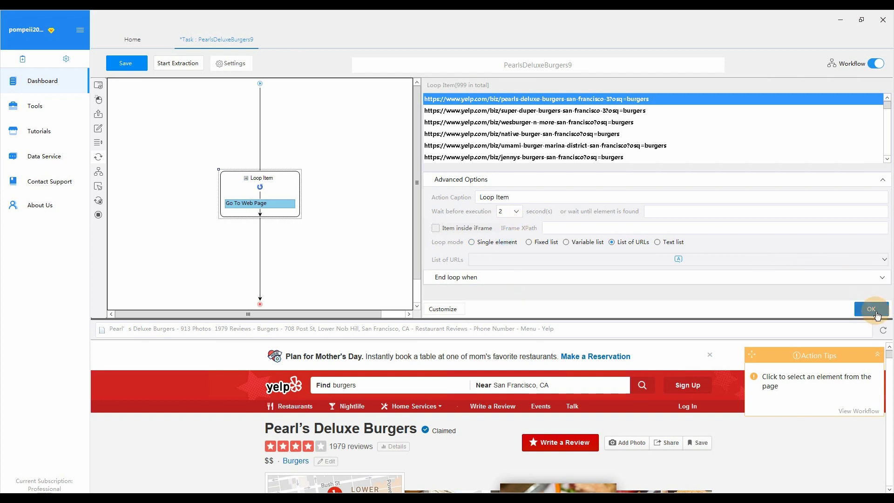
left_click(871, 309)
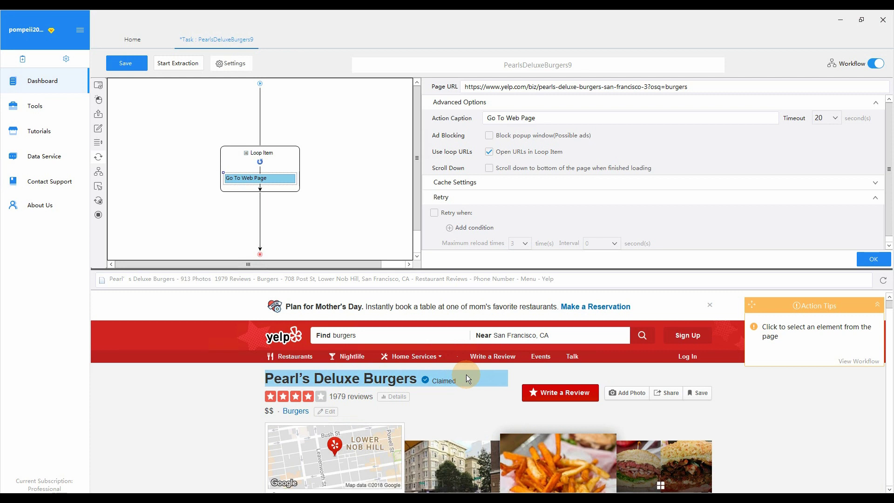
Step: Select the restaurant name, 1979 reviews count, address, phone and price range, and extract them as five fields
left_click(467, 376)
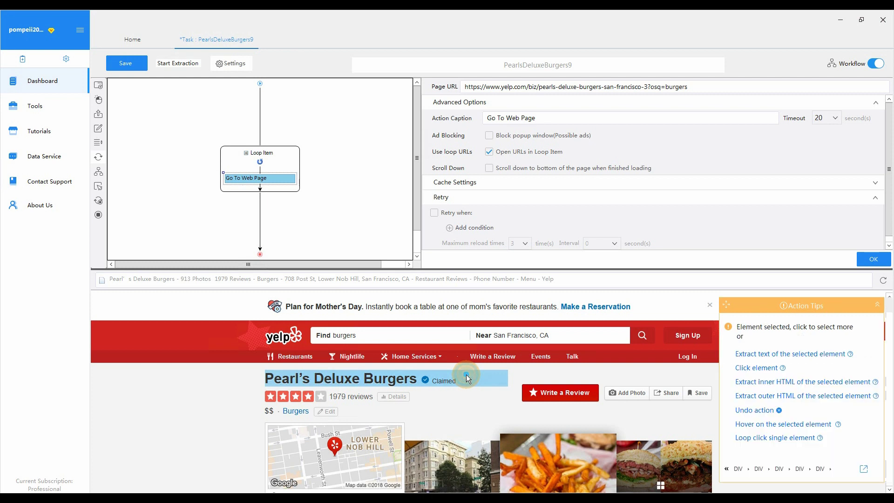
left_click(348, 396)
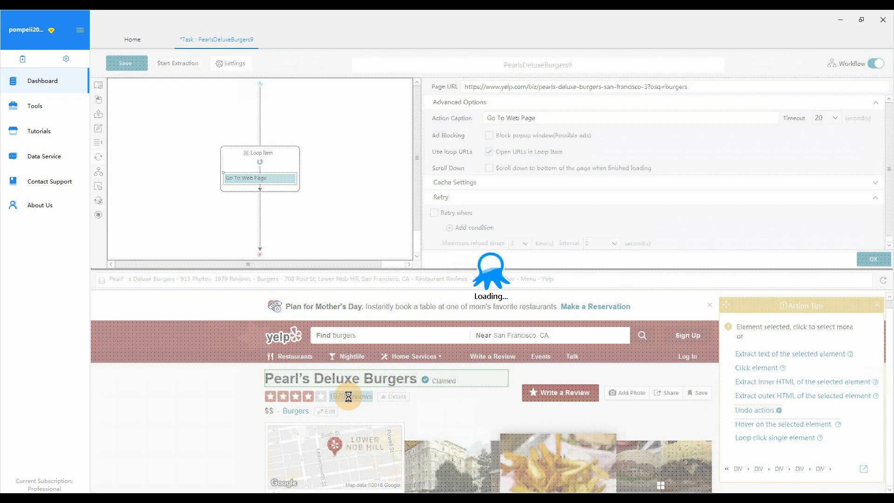
scroll(476, 334, "down", 3)
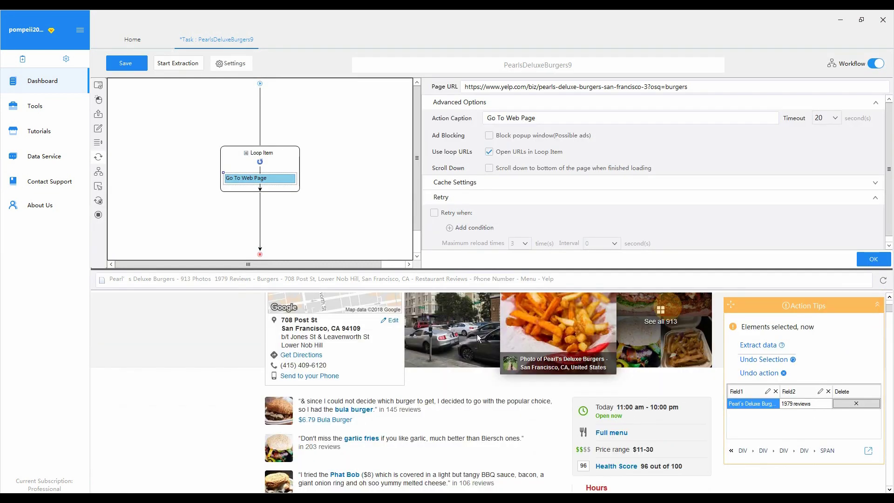
left_click(378, 333)
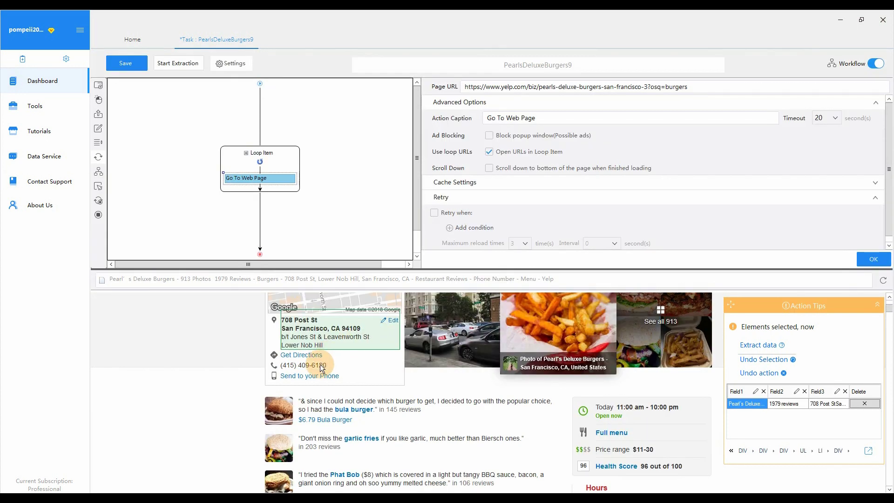
left_click(307, 366)
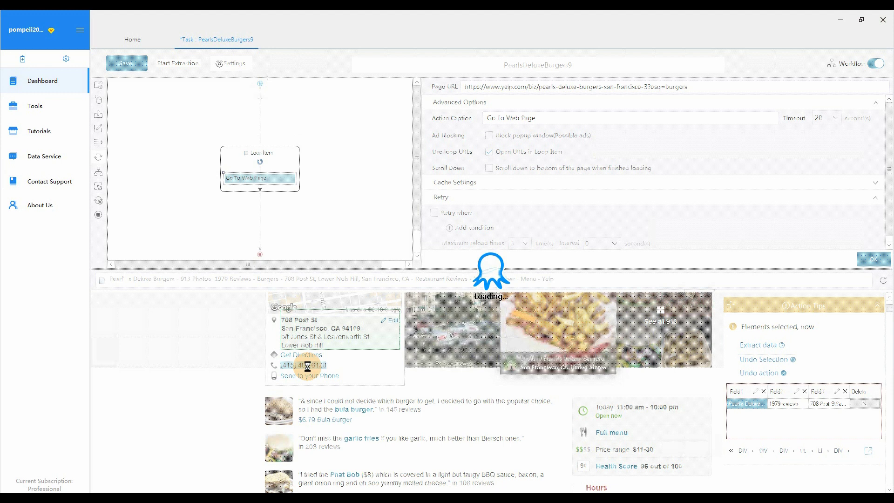
left_click(646, 449)
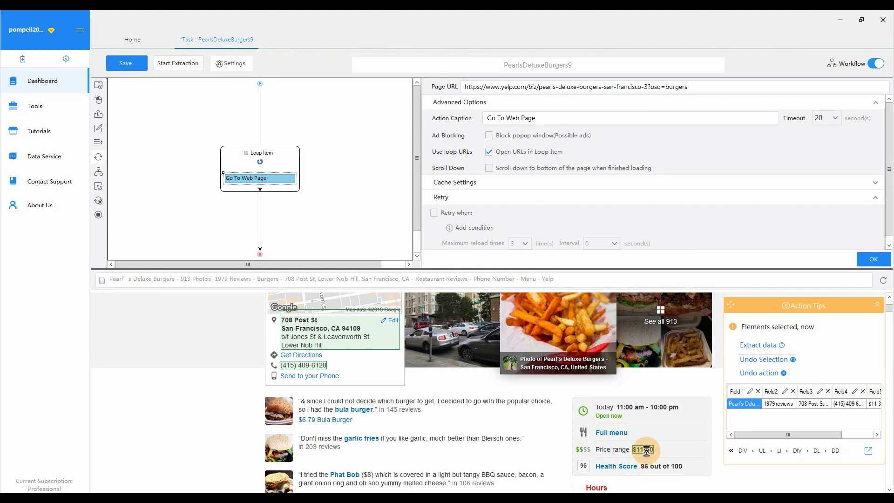
left_click(765, 346)
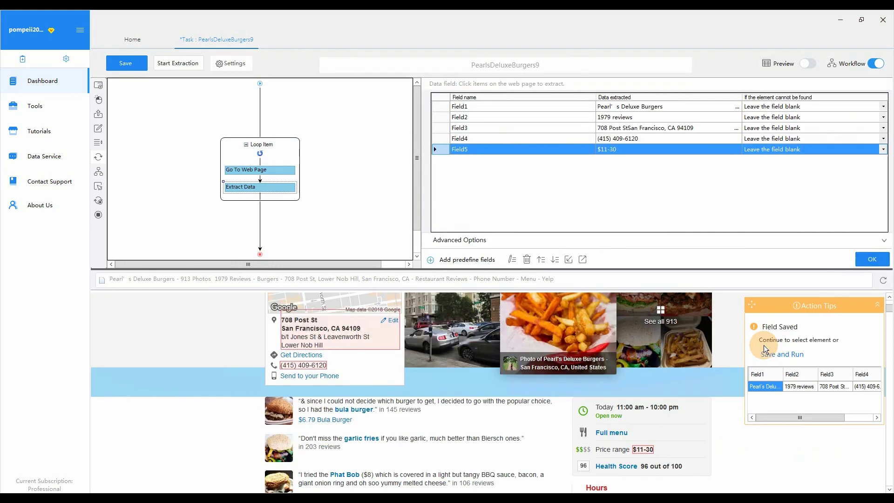
Step: Rename Field1–Field5 to Title, Number_Of_Reviewers, Address, Phone and Price
left_click(480, 108)
left_click(474, 114)
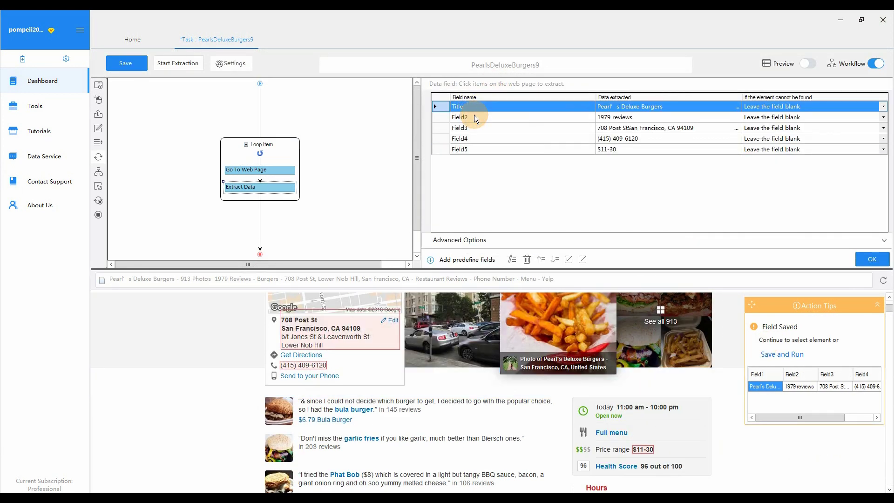
left_click(474, 117)
left_click(492, 260)
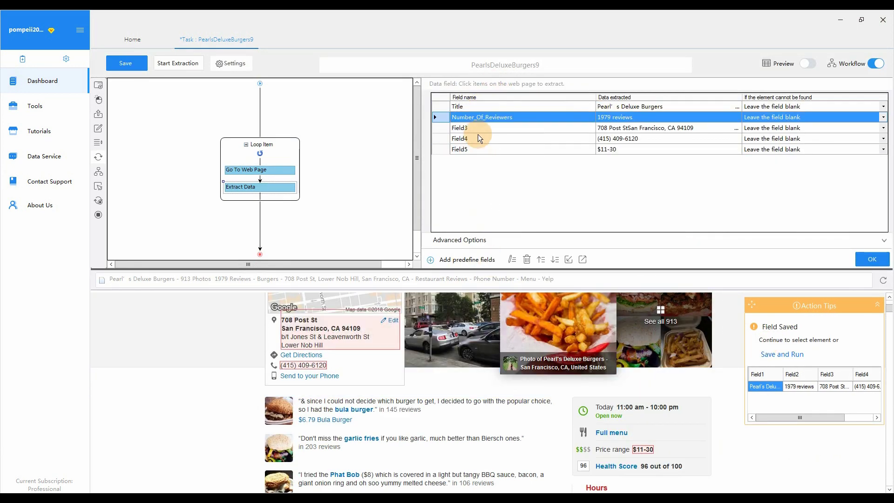
double_click(469, 128)
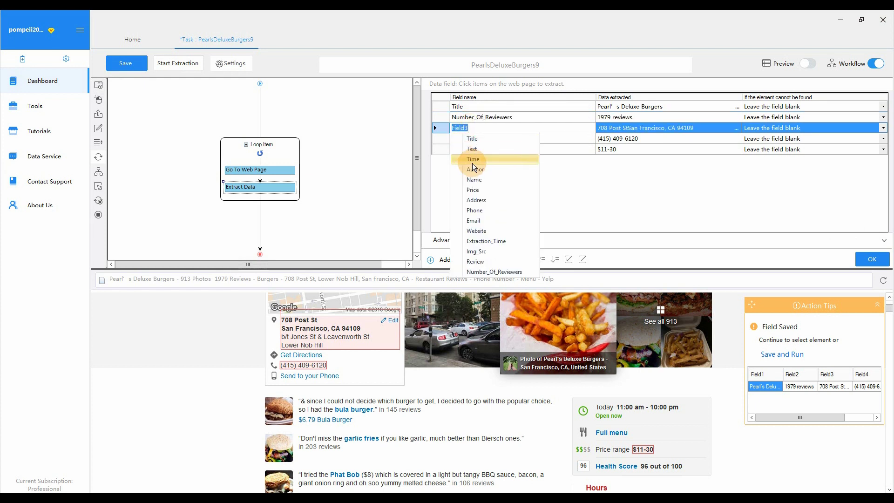
left_click(476, 200)
double_click(476, 138)
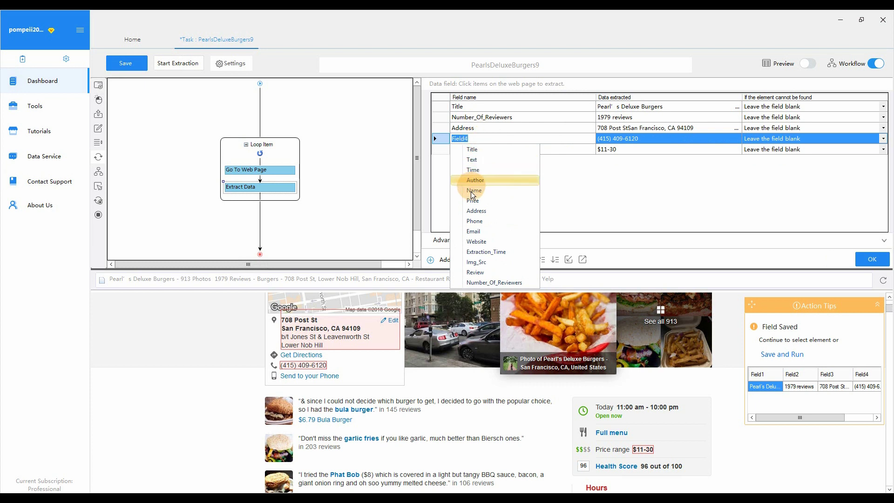
left_click(474, 221)
double_click(470, 150)
left_click(473, 211)
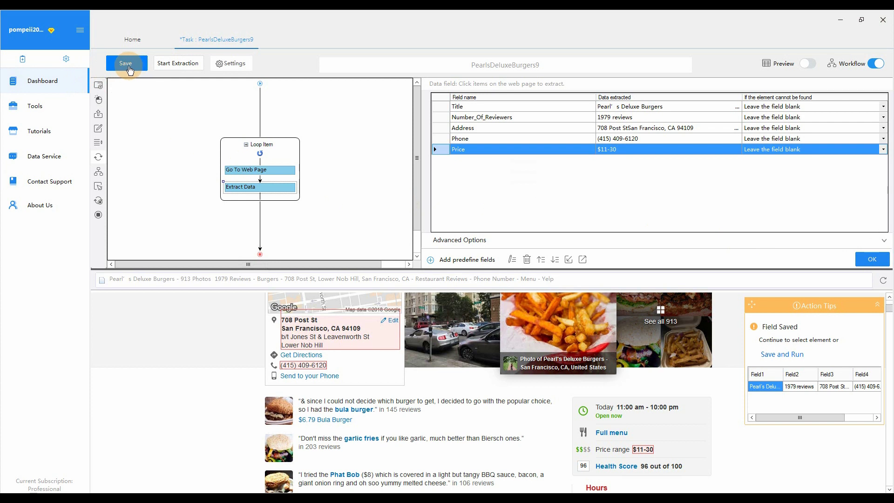
Step: Save the task and start it with Local Extraction
left_click(125, 64)
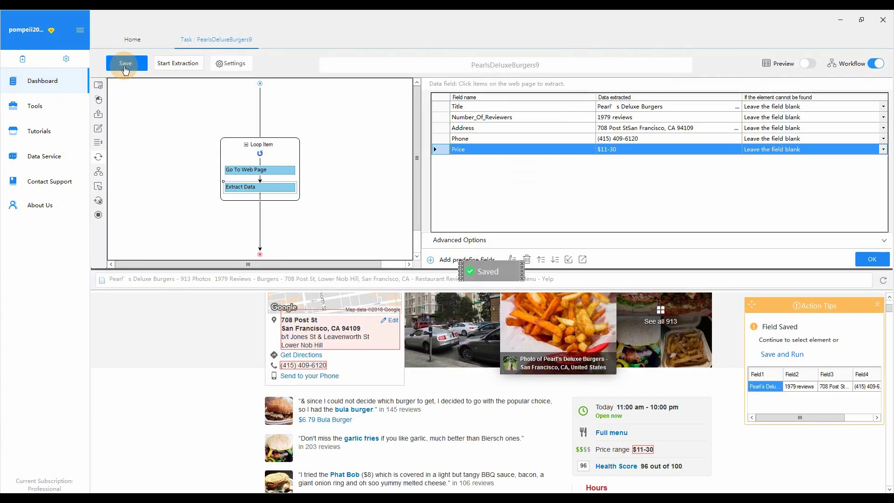
left_click(180, 65)
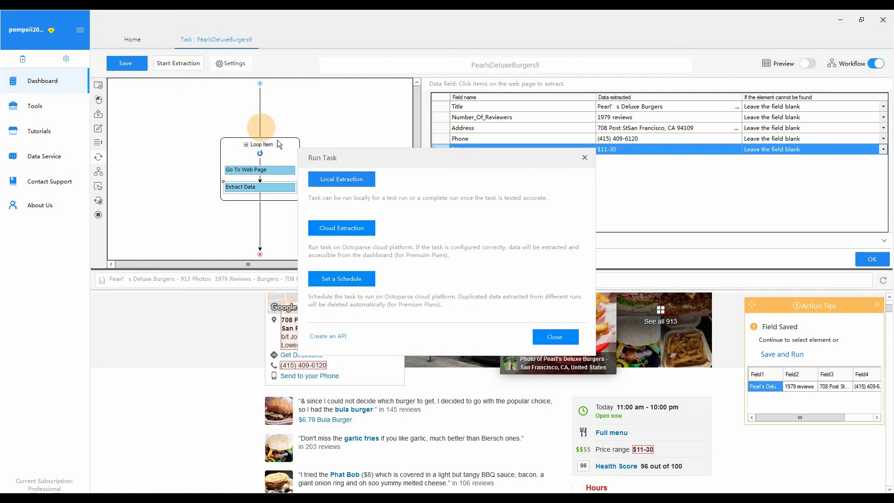
left_click(339, 181)
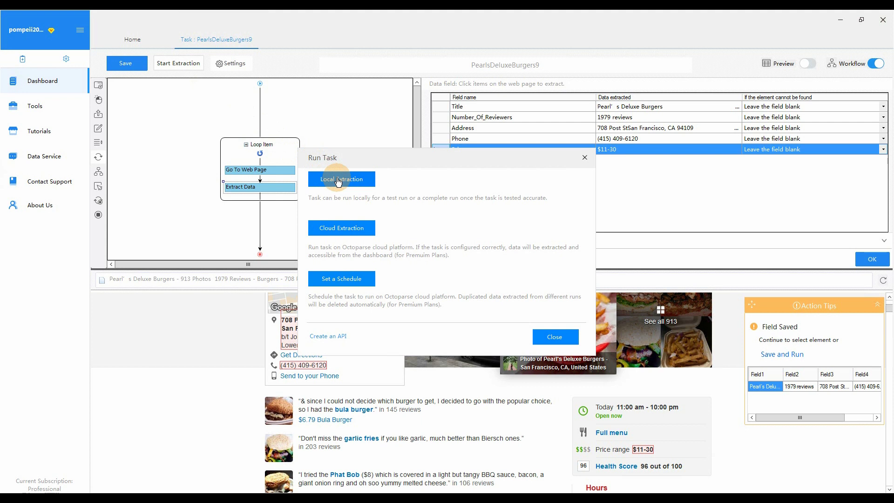